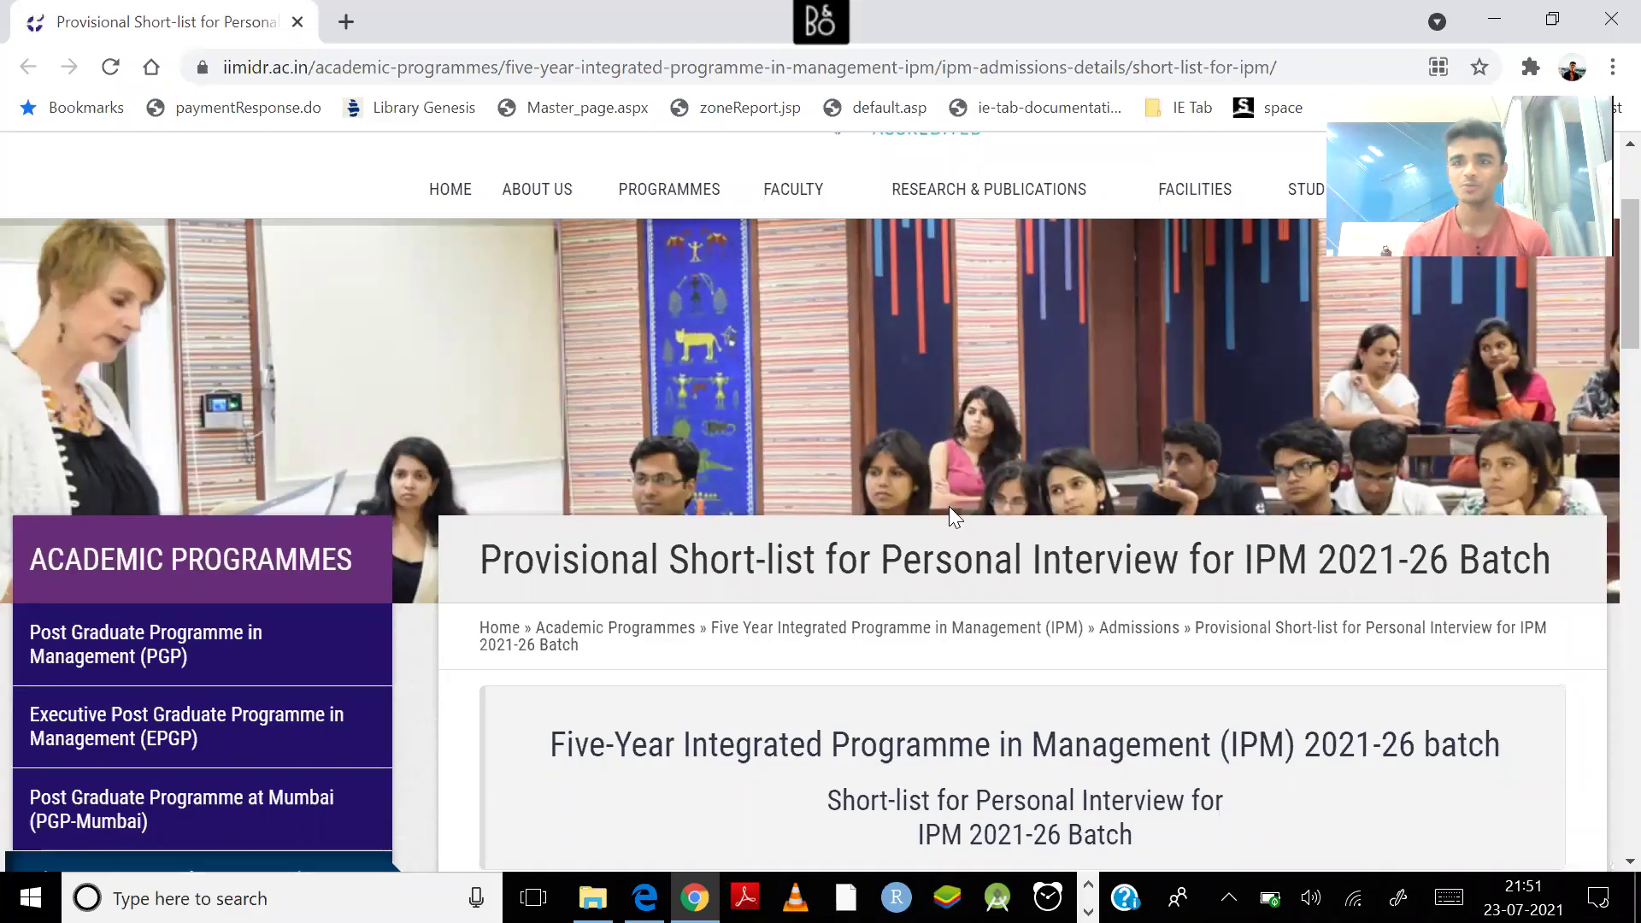
{"action": "left_click_drag", "start_coordinate": [1603, 267], "coordinate": [1600, 409]}
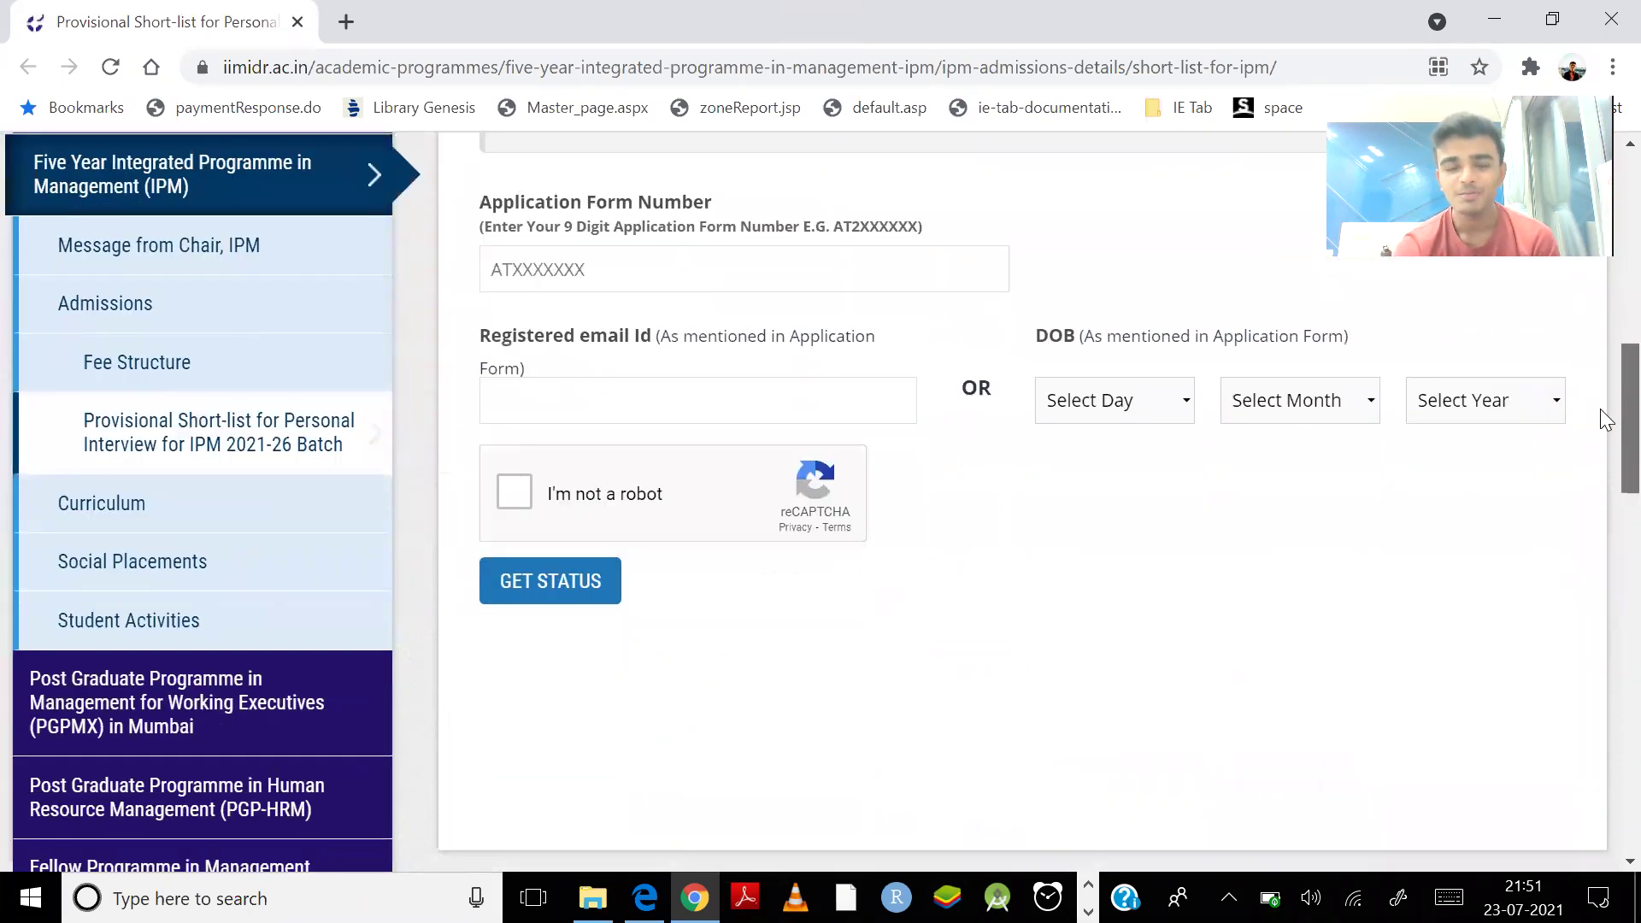
{"action": "mouse_move", "coordinate": [1601, 410]}
{"action": "left_mouse_down"}
{"action": "mouse_move", "coordinate": [1607, 503]}
{"action": "mouse_move", "coordinate": [1601, 349]}
{"action": "left_mouse_up"}
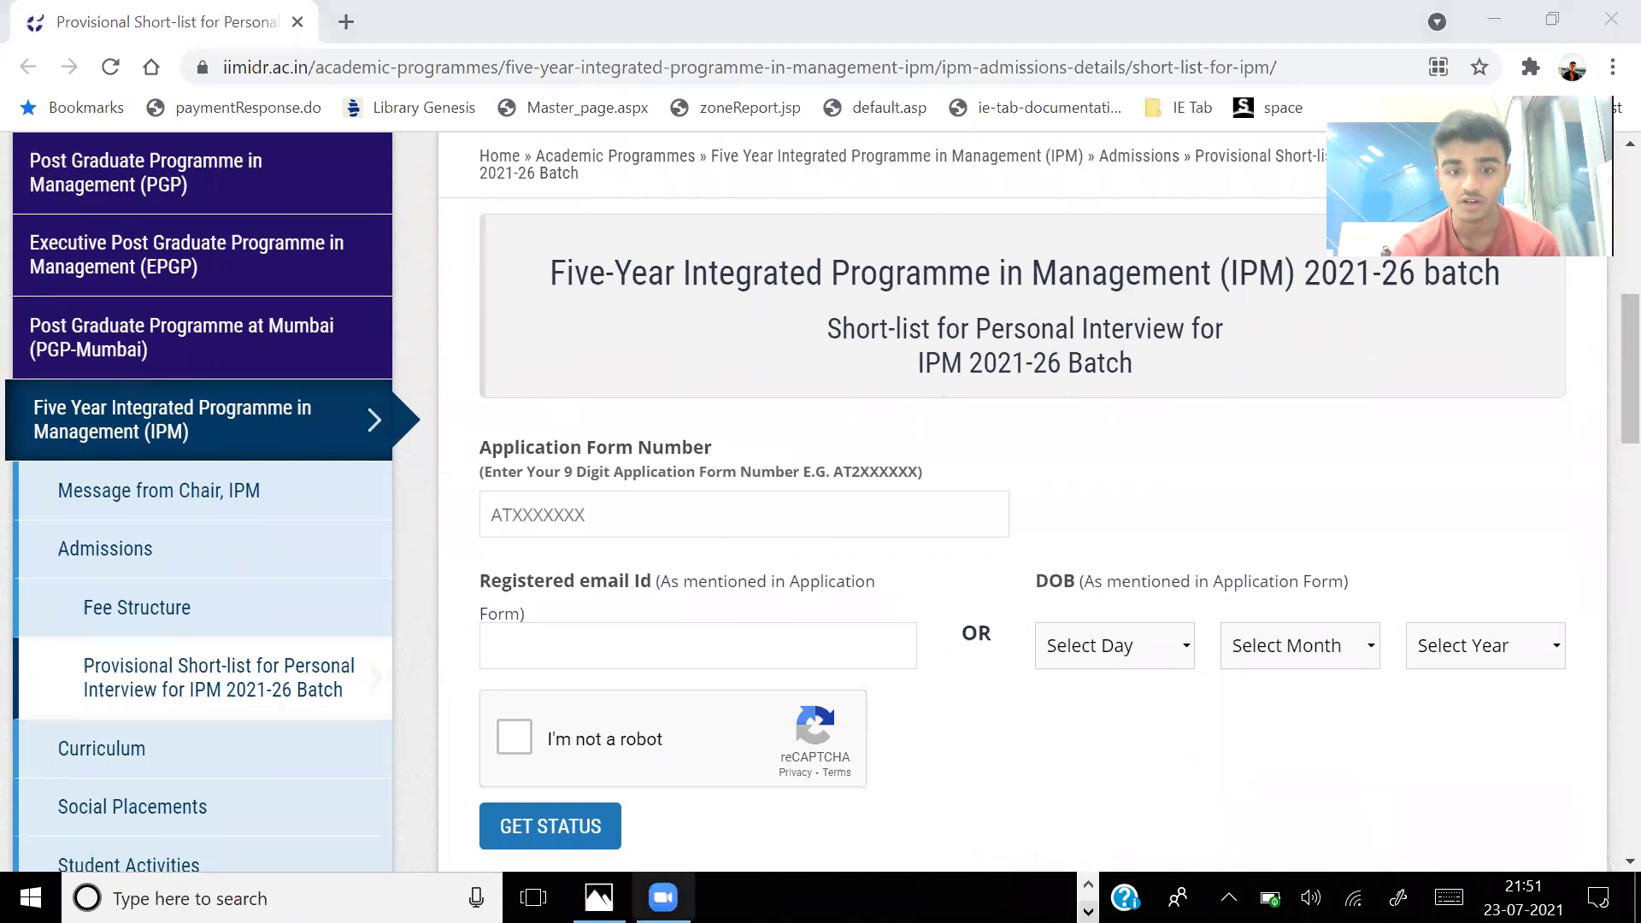
{"action": "left_click", "coordinate": [598, 898]}
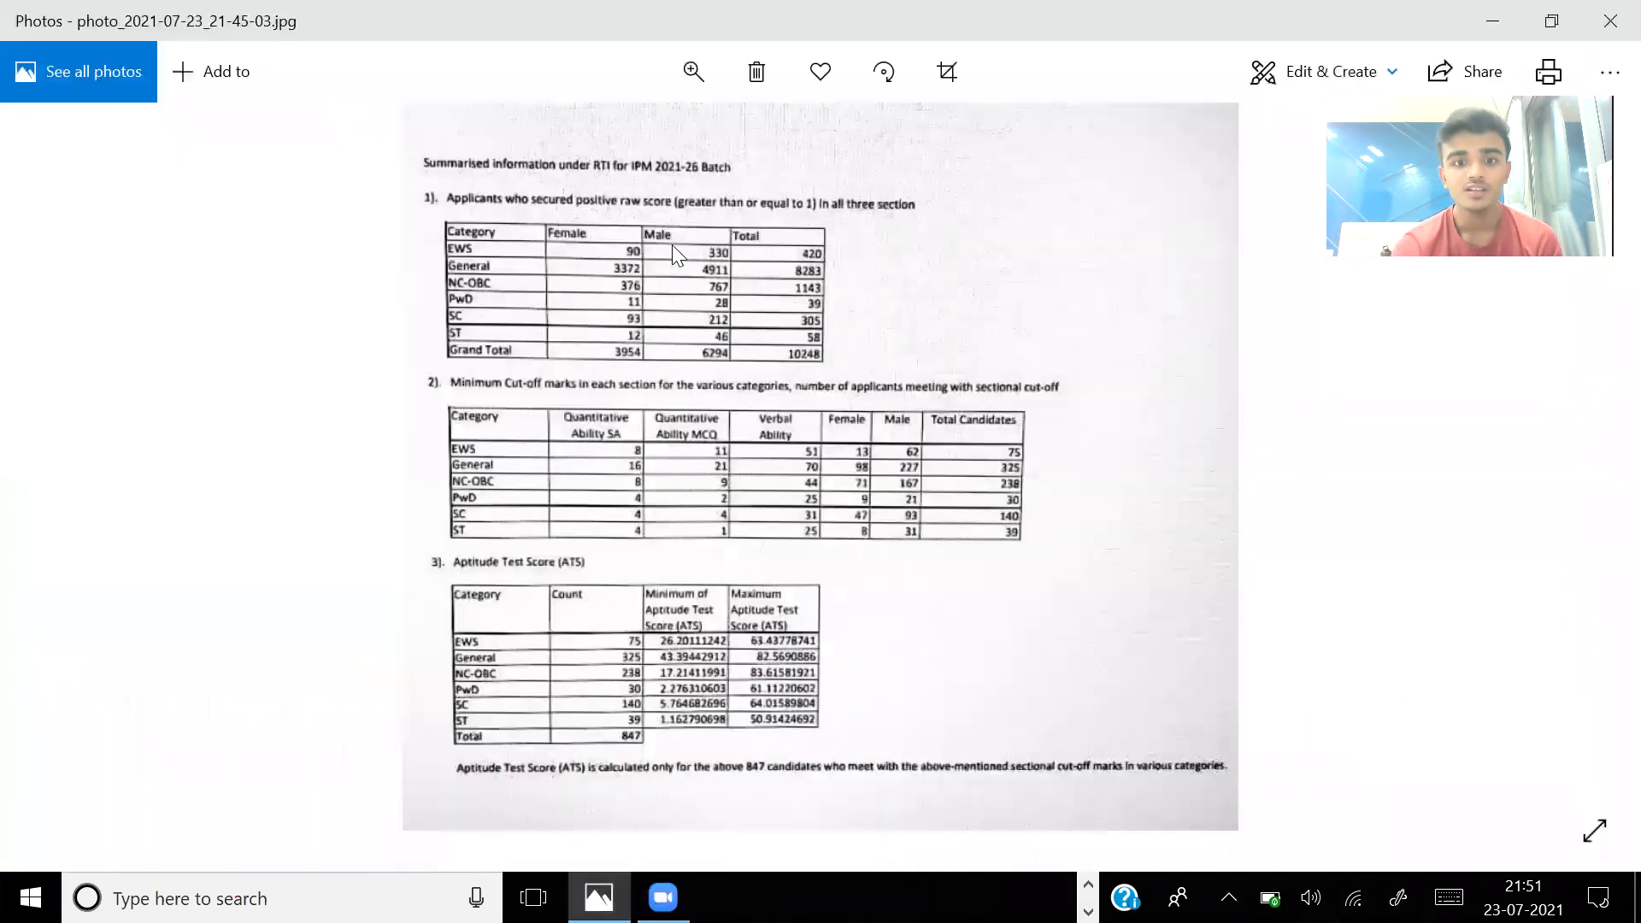